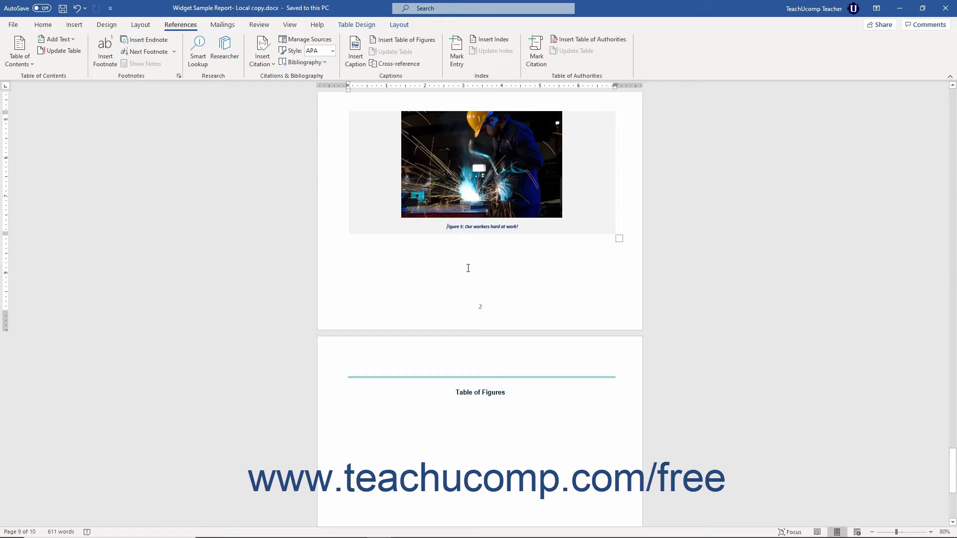
Scroll to page 10 and place the cursor on the empty line under the Table of Figures heading
scroll(468, 268, "down", 5)
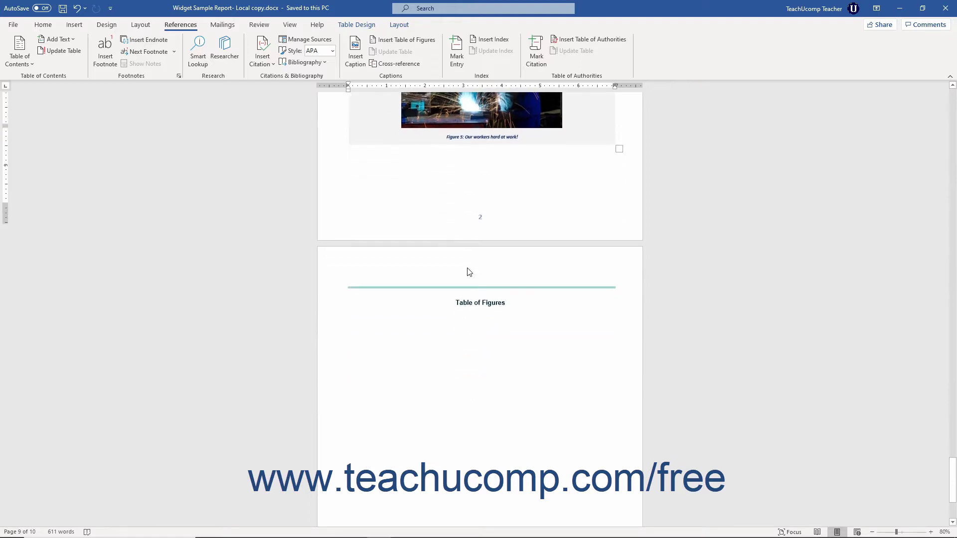
scroll(468, 268, "down", 2)
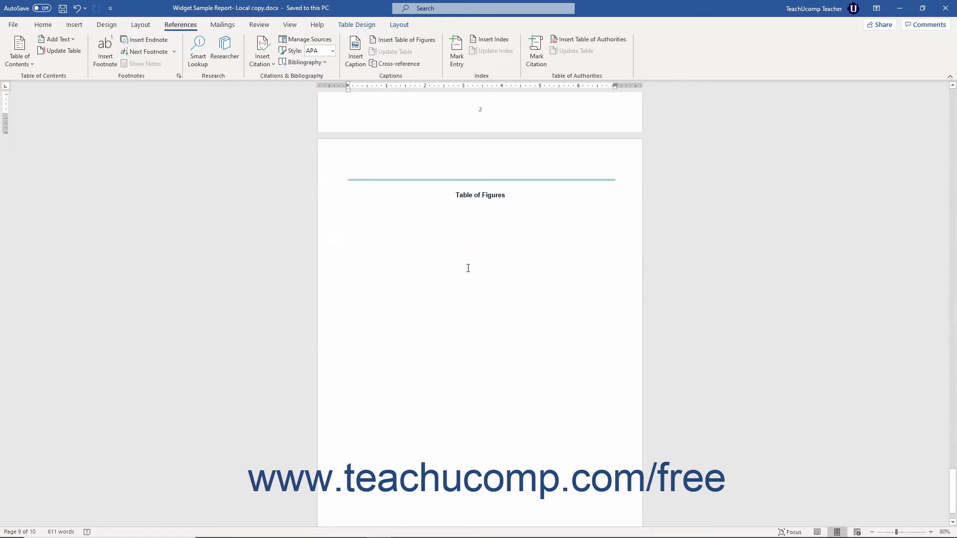
left_click(417, 234)
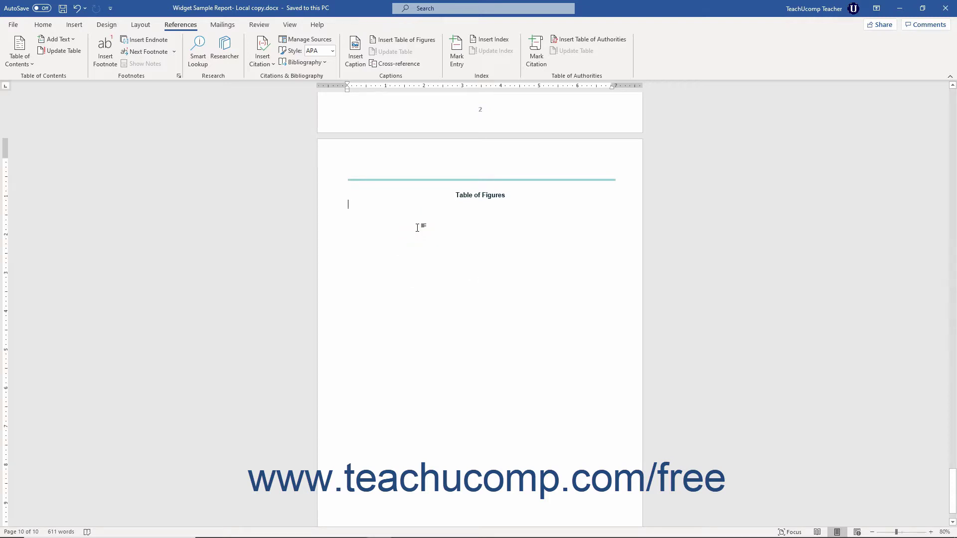
left_click(194, 25)
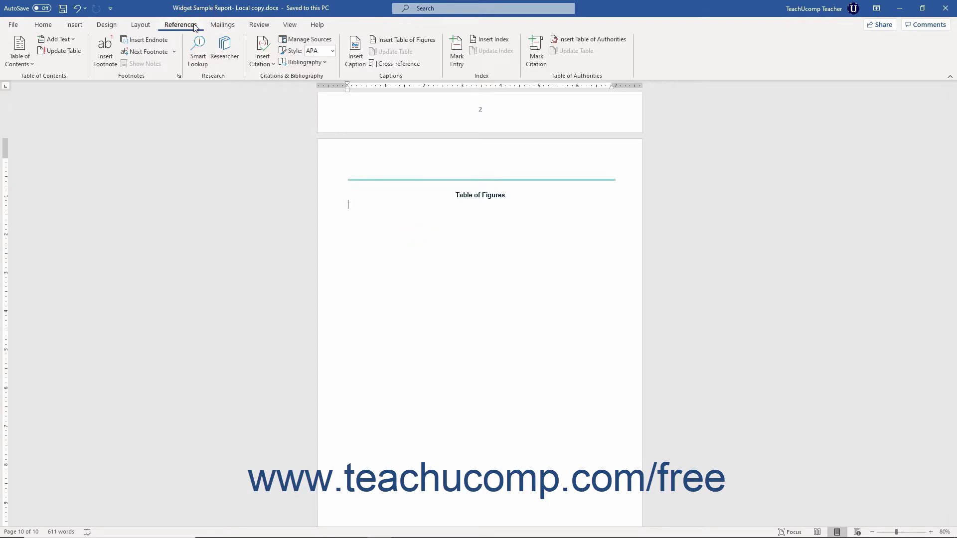
Open the Insert Table of Figures settings with page numbers shown and right-aligned
left_click(405, 43)
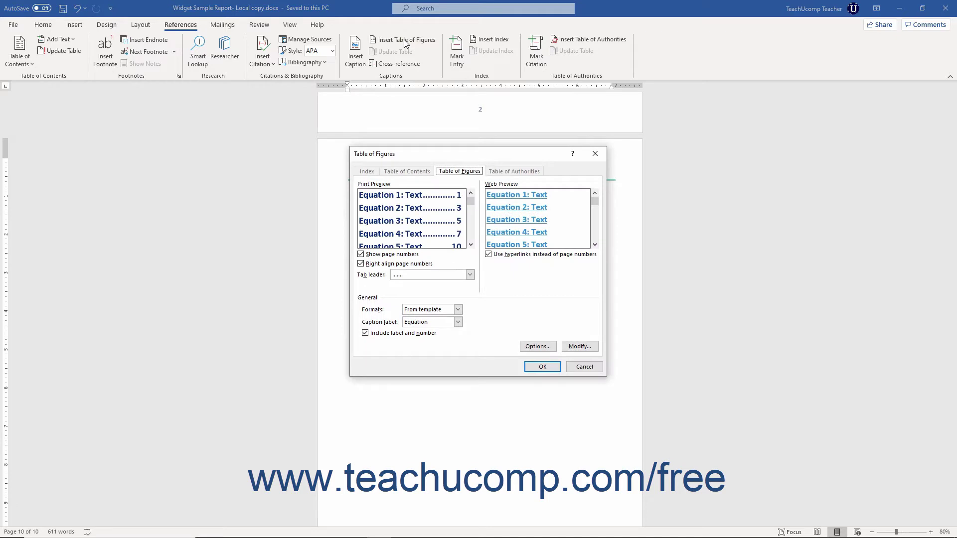
left_click(451, 173)
left_click(401, 187)
left_click(403, 255)
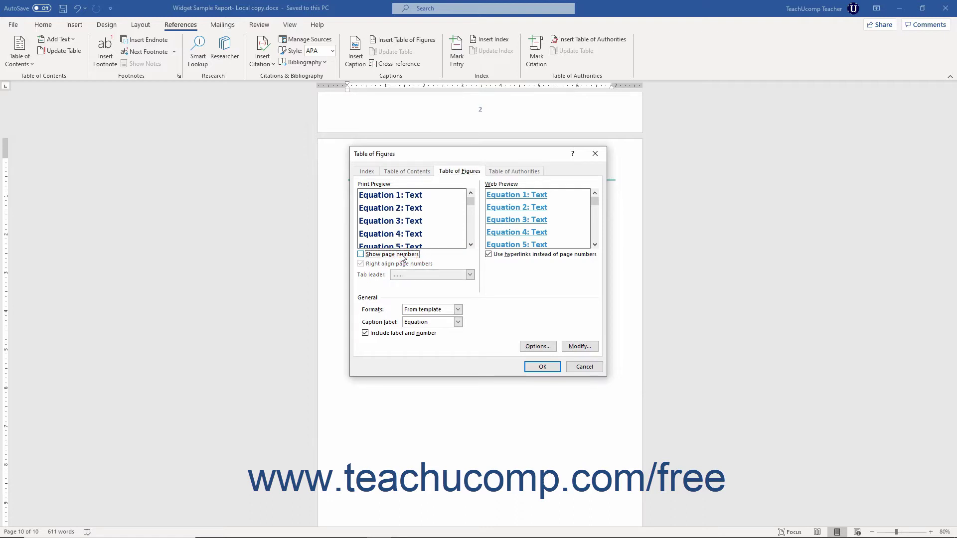
left_click(401, 255)
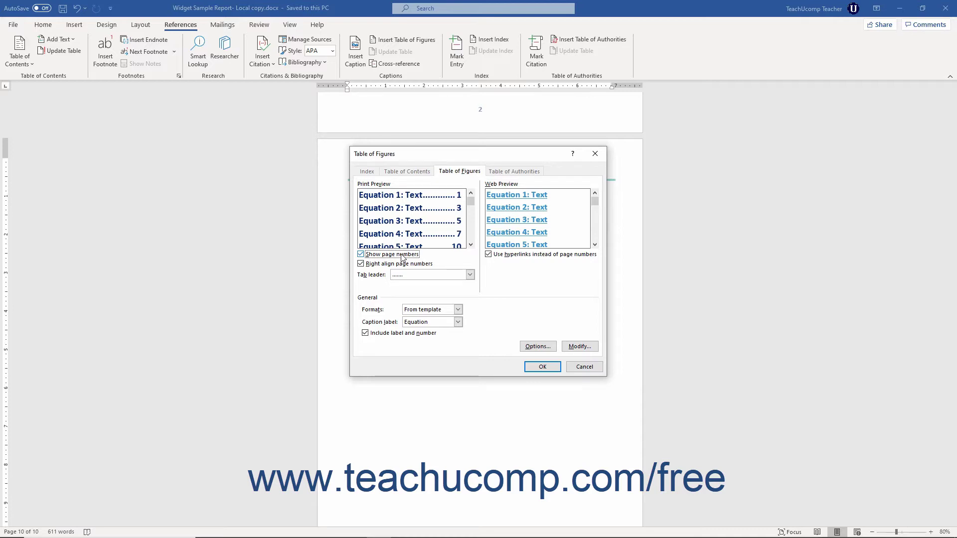
left_click(399, 265)
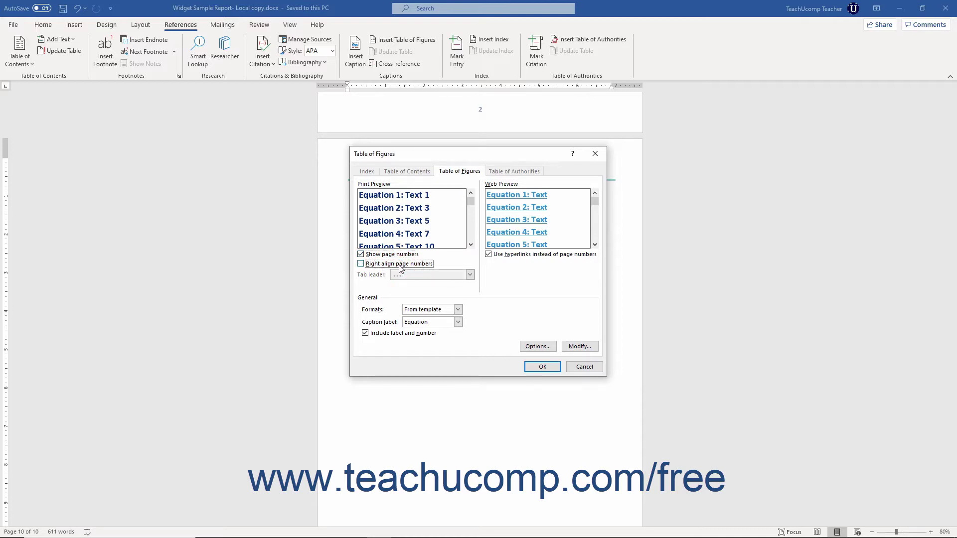
left_click(399, 265)
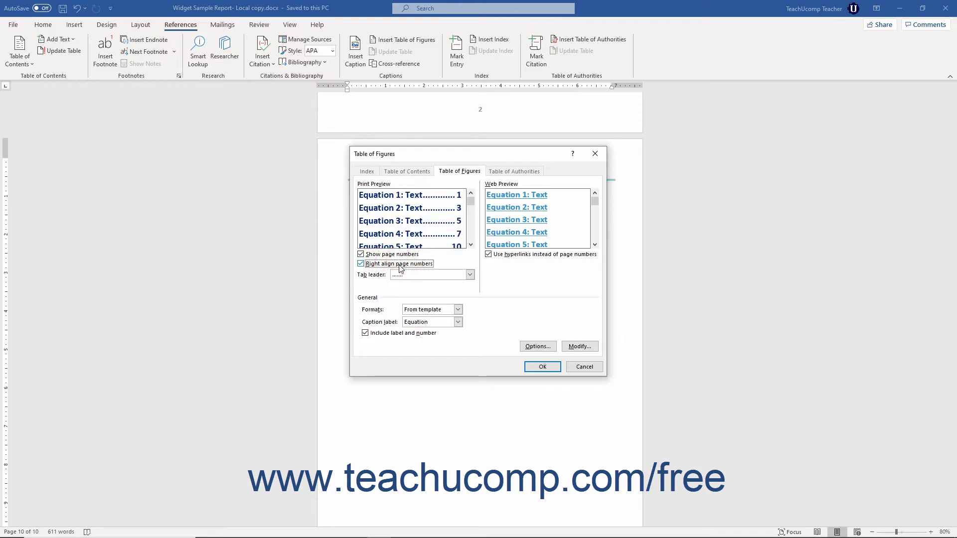
Choose dotted tab leaders and keep Use hyperlinks instead of page numbers checked
left_click(469, 275)
left_click(451, 298)
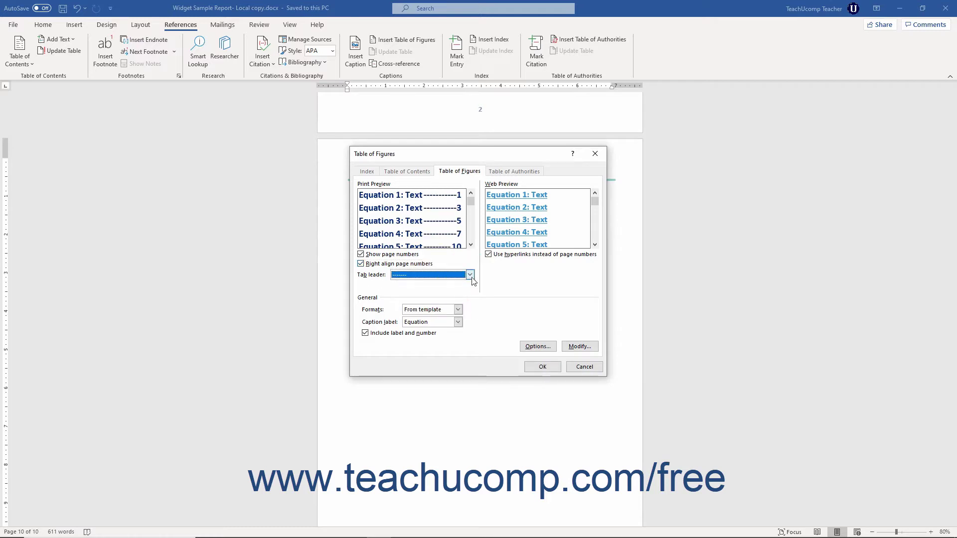
left_click(470, 275)
left_click(451, 291)
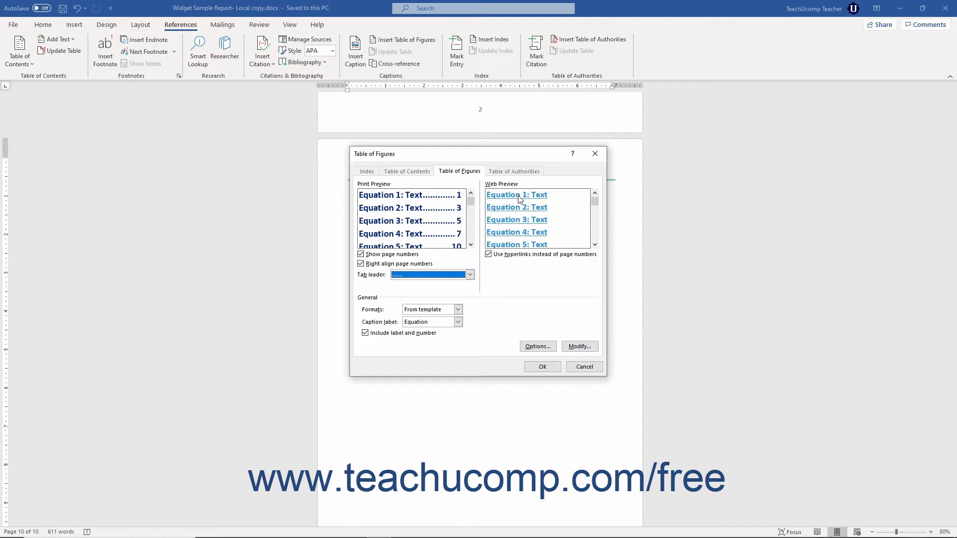
left_click(510, 255)
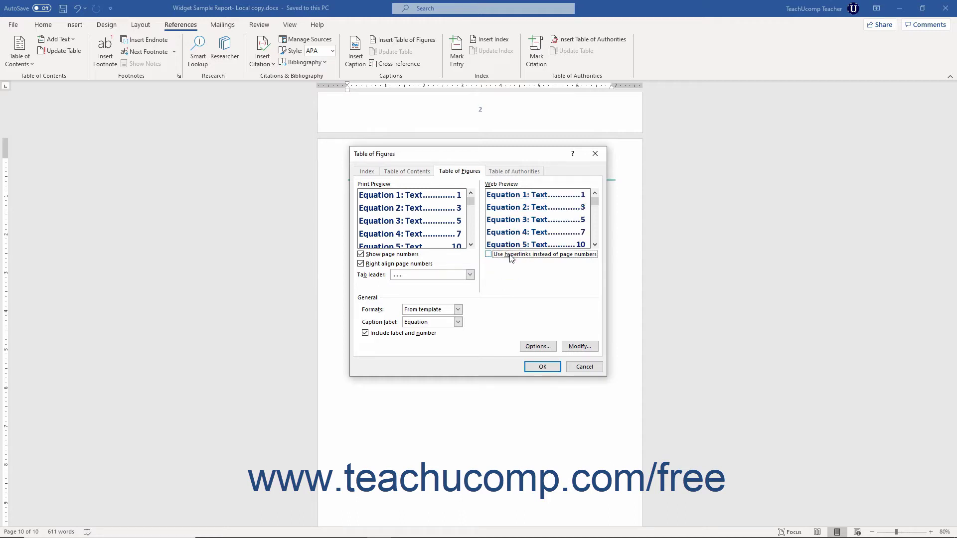
left_click(511, 257)
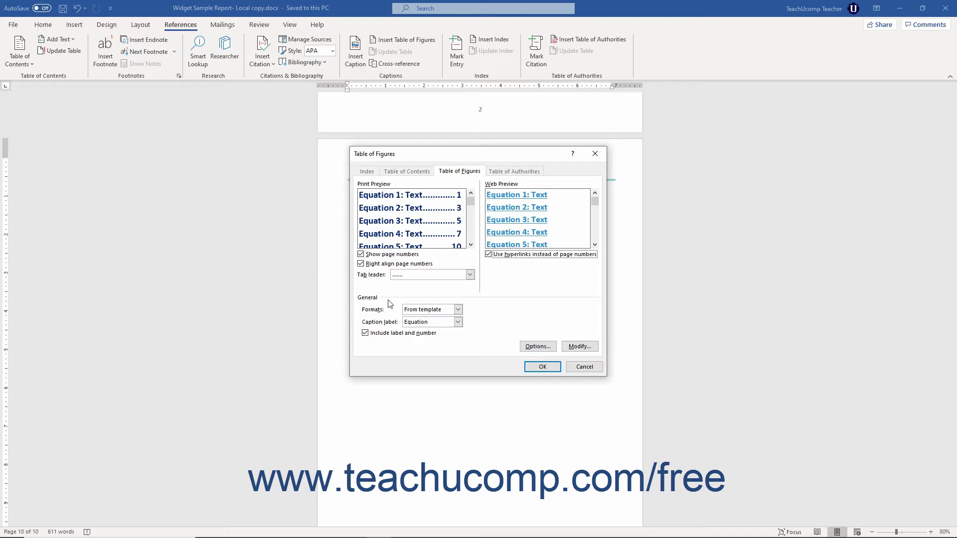
Change the caption label from Equation to Figure, leaving Formats on From template
left_click(457, 309)
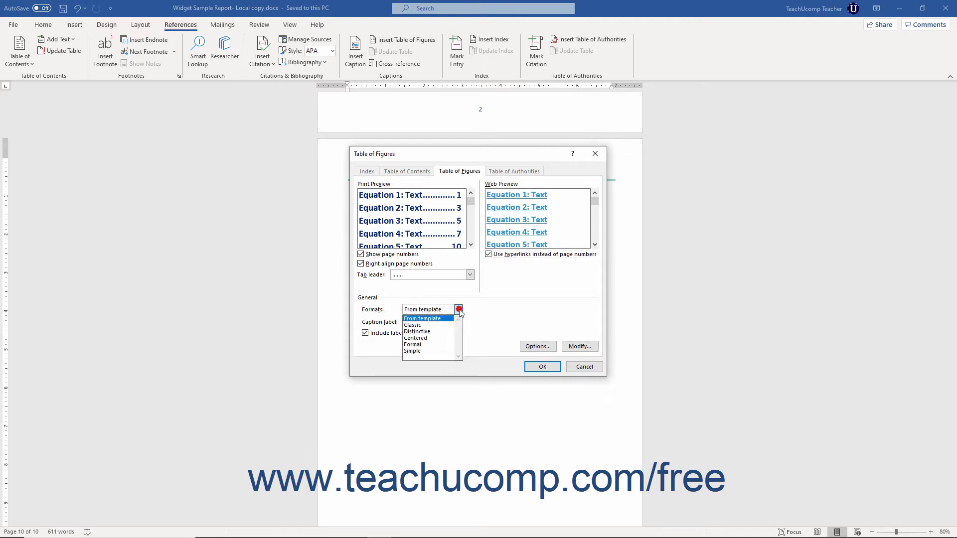
left_click(459, 309)
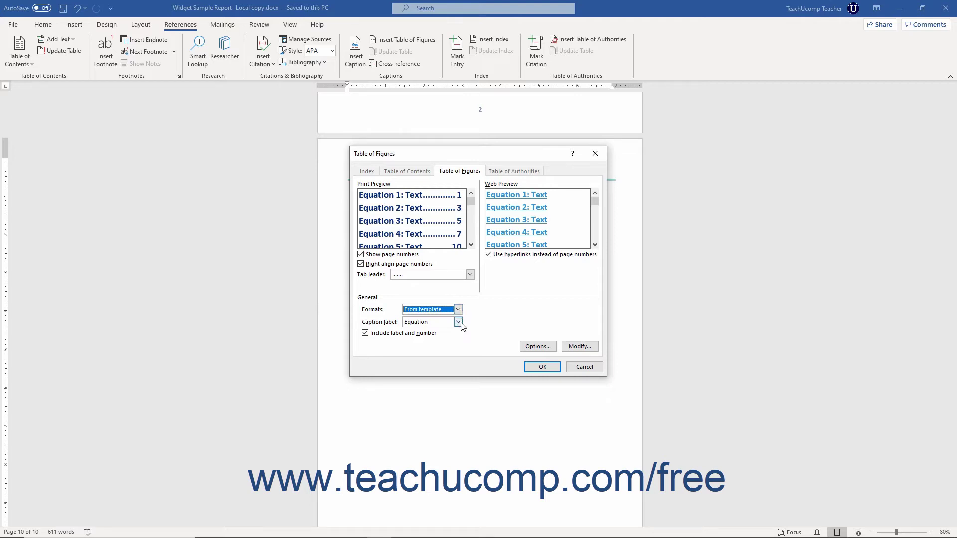
left_click(459, 322)
left_click(449, 345)
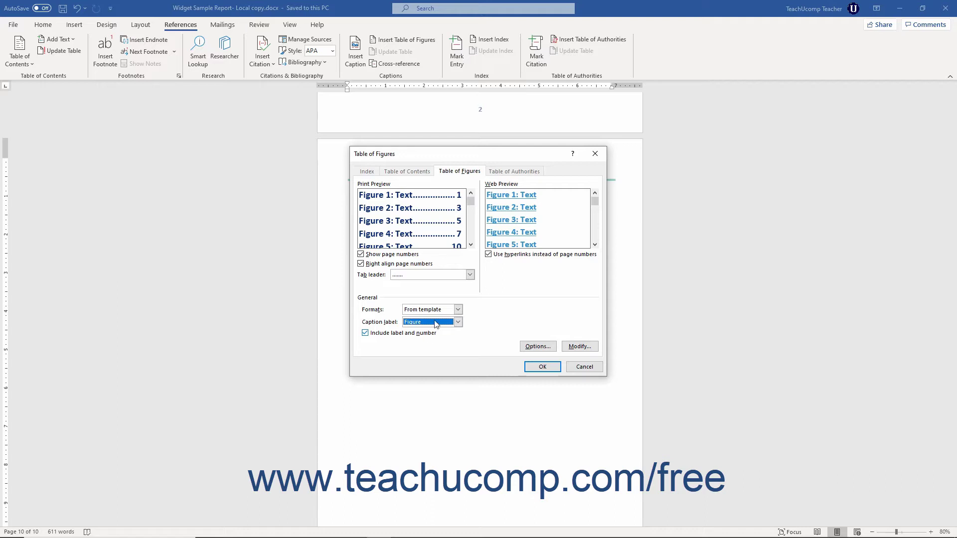
left_click(457, 310)
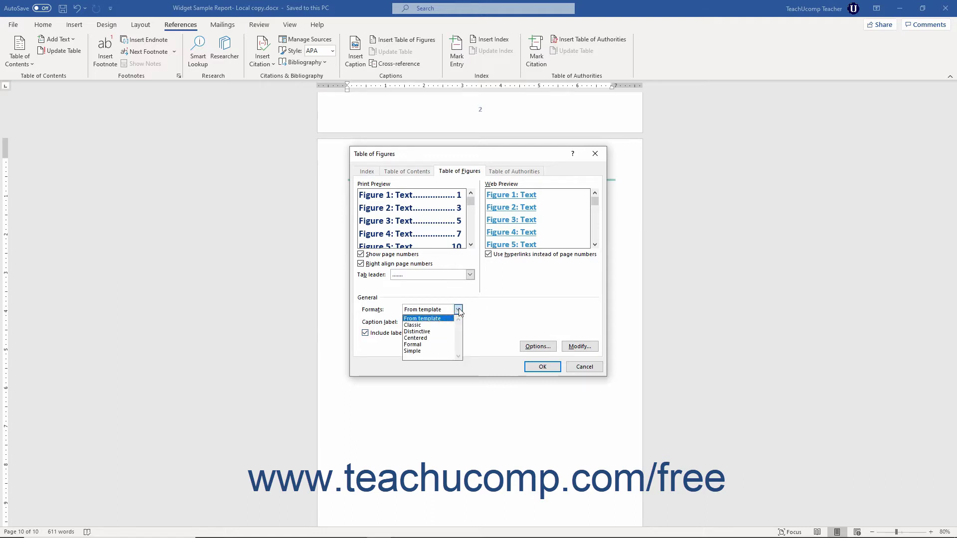
left_click(458, 309)
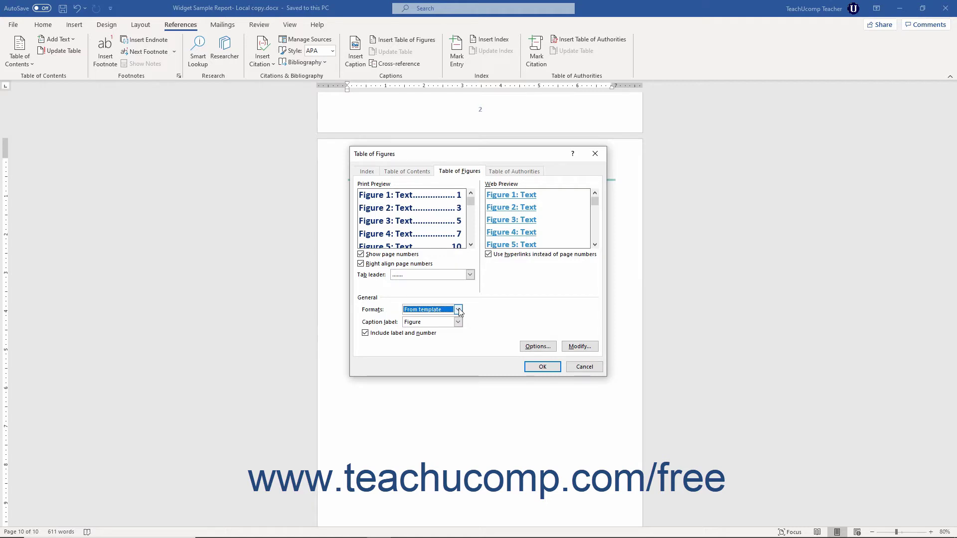
left_click(568, 348)
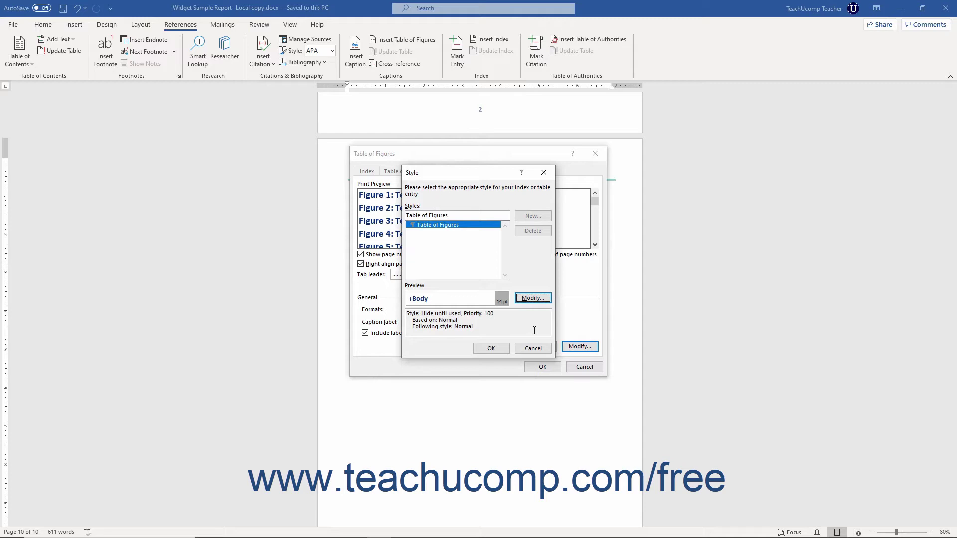
Accept the Table of Figures style formatting and insert the figure list into the document
left_click(443, 225)
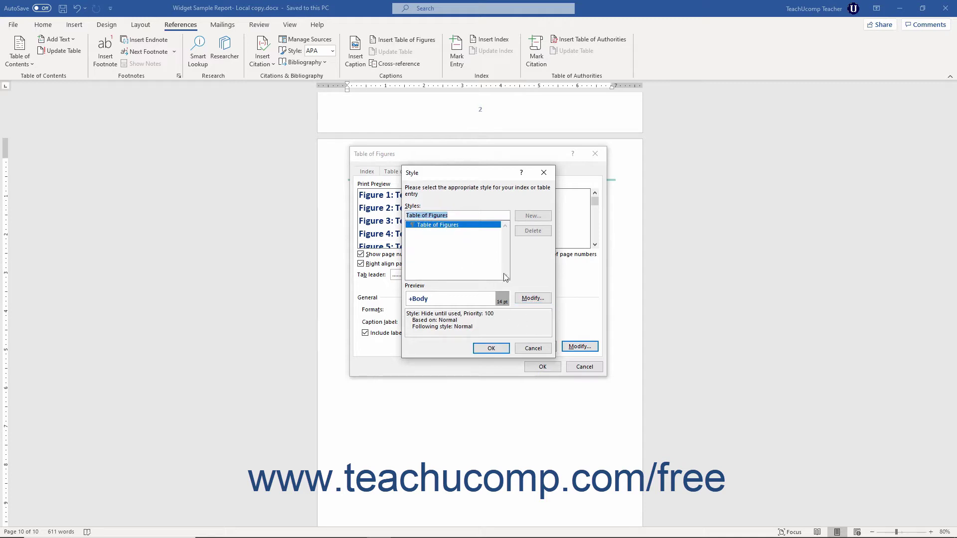
left_click(532, 299)
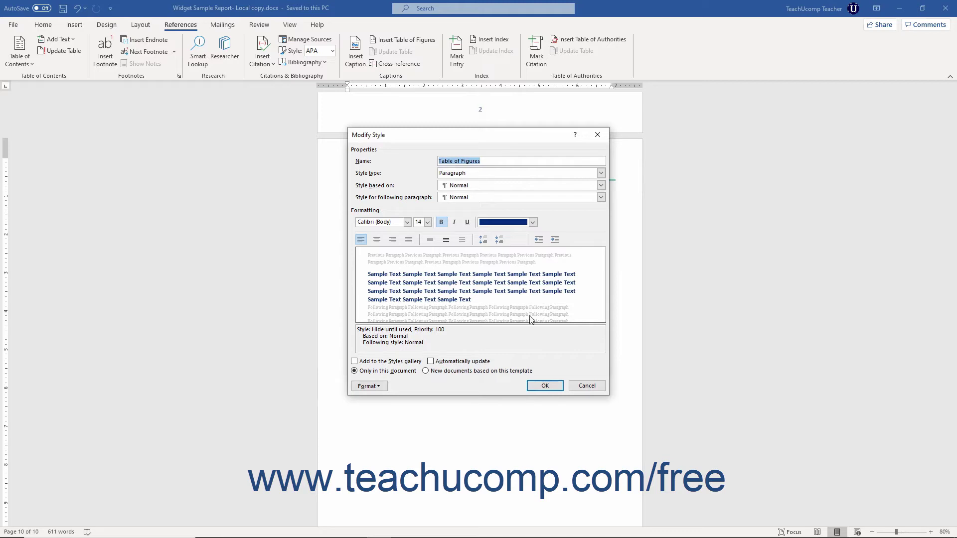
left_click(541, 385)
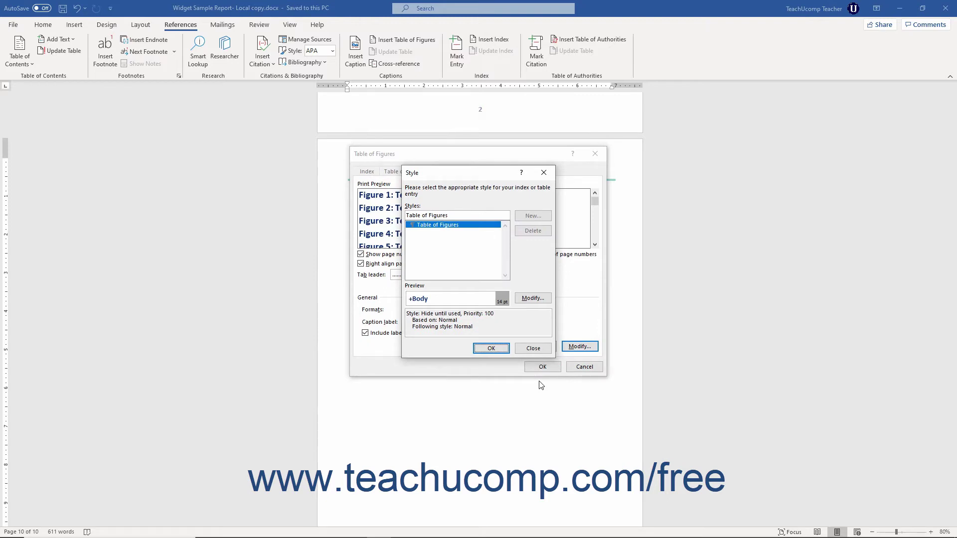
left_click(498, 349)
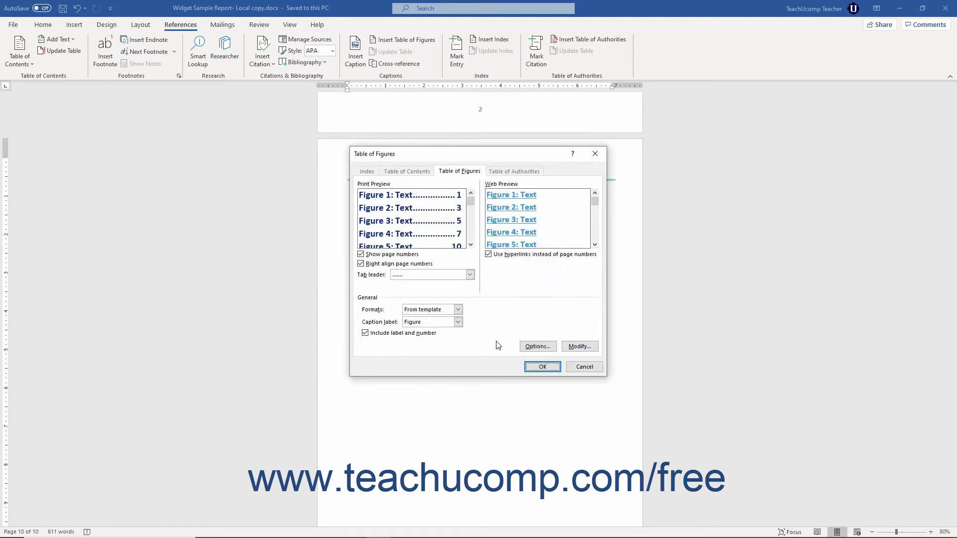
left_click(542, 367)
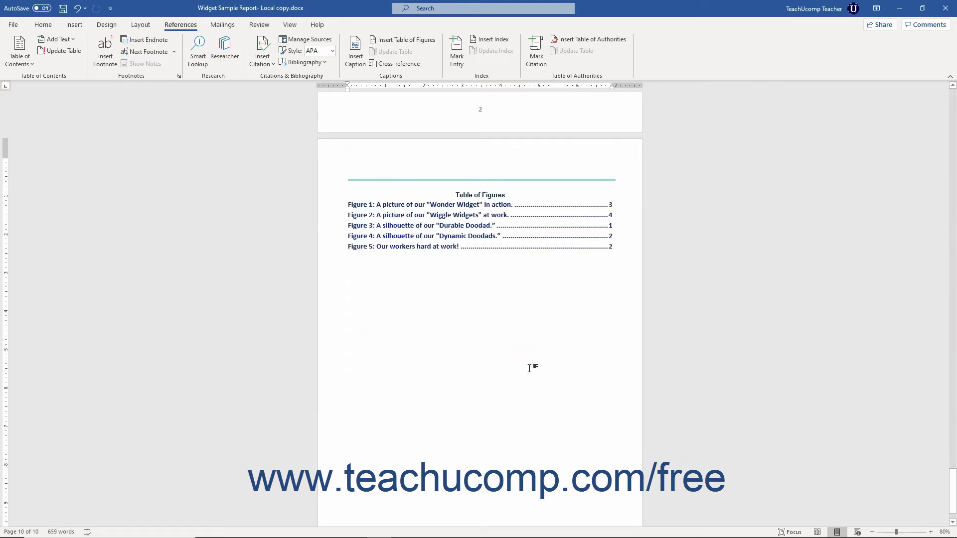
Scroll back up to page 3 showing the Wonder Widget pricing table
scroll(529, 368, "up", 10)
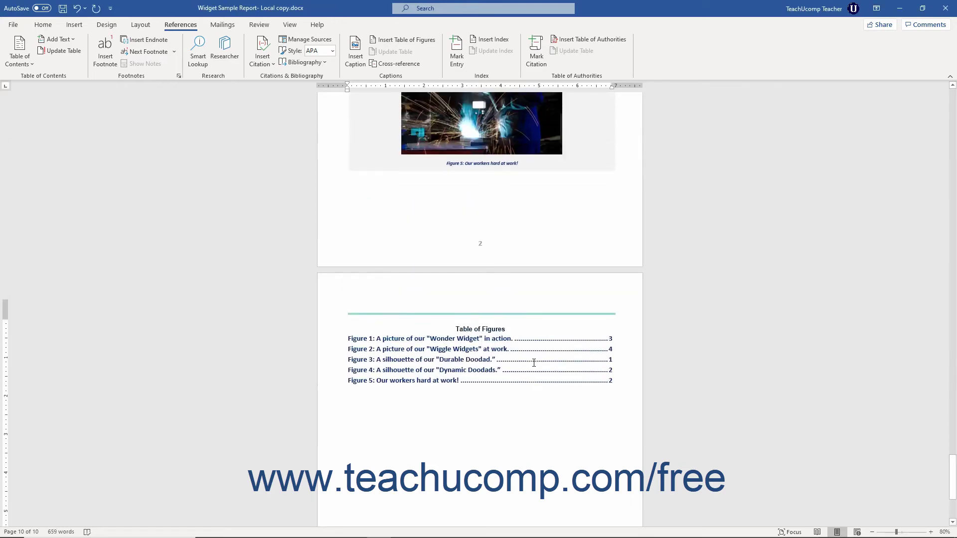
scroll(540, 354, "up", 15)
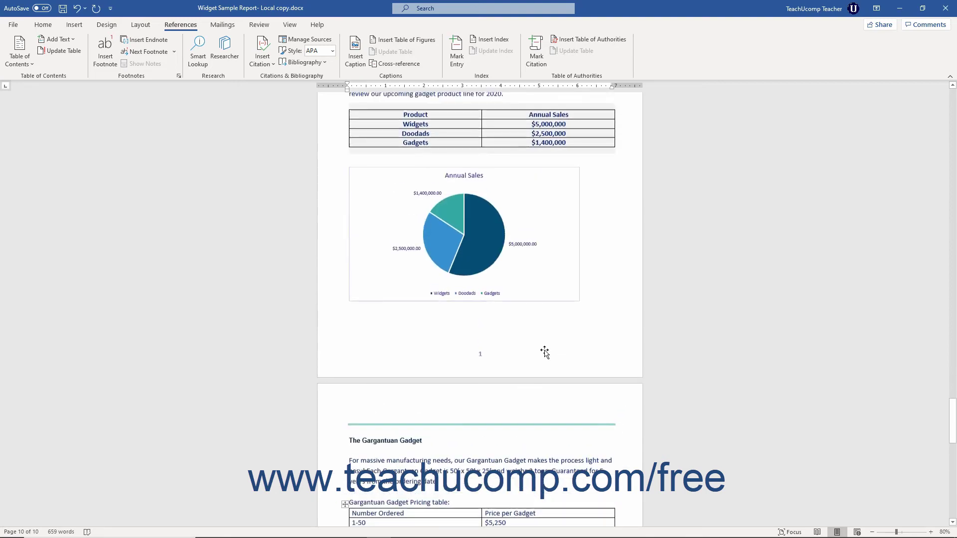
scroll(547, 354, "up", 15)
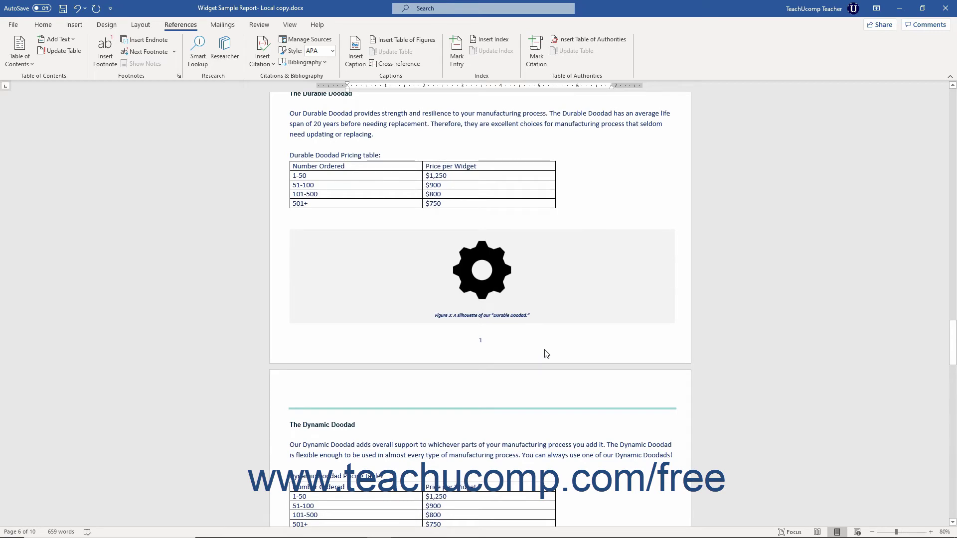
scroll(546, 354, "up", 5)
scroll(547, 354, "up", 3)
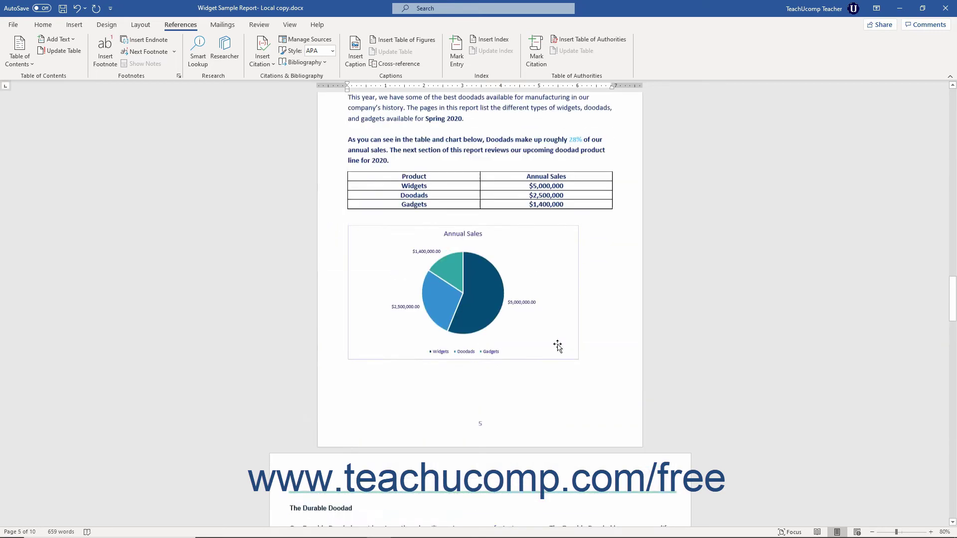
left_click_drag(952, 307, 953, 195)
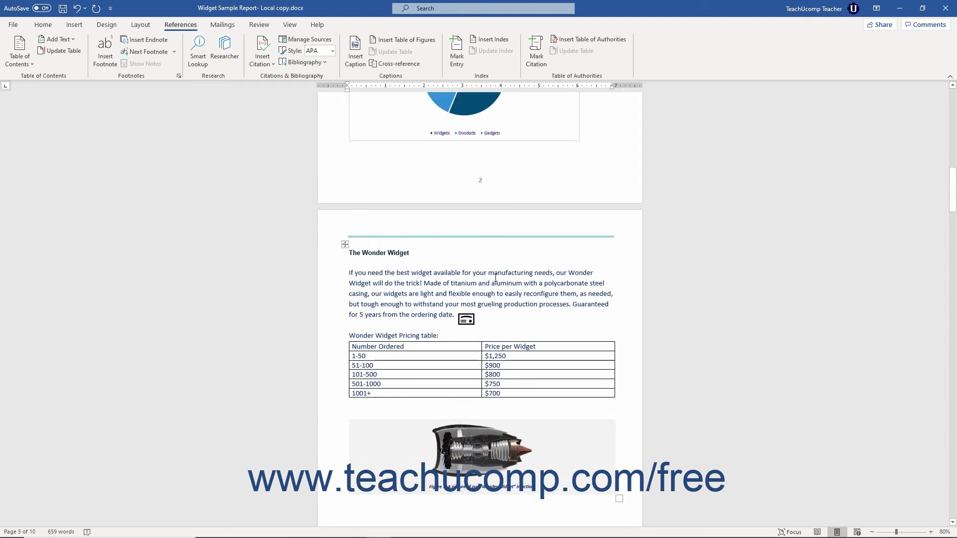
Apply Heading 4 to the Wonder Widget and Wiggle Widget pricing-table labels
left_click(375, 336)
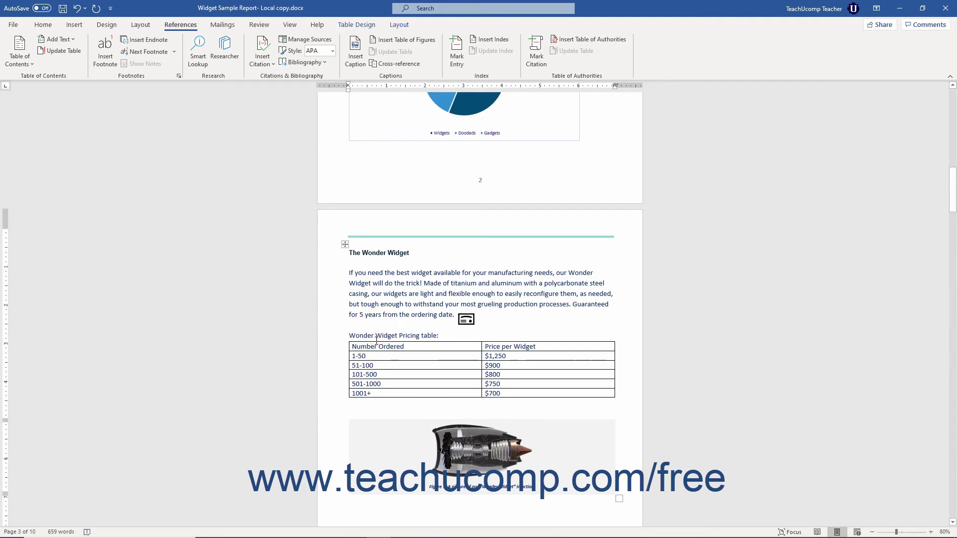
left_click_drag(349, 334, 445, 335)
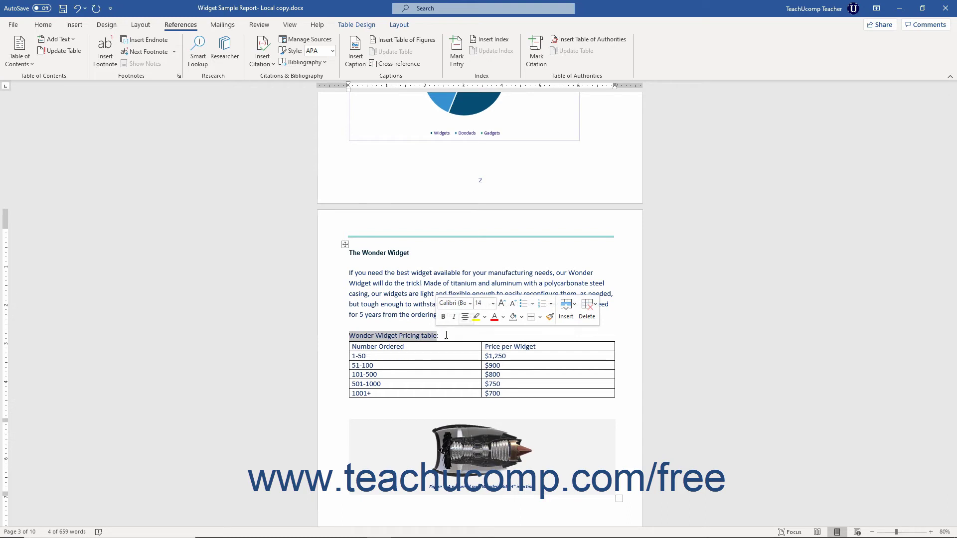
left_click(43, 24)
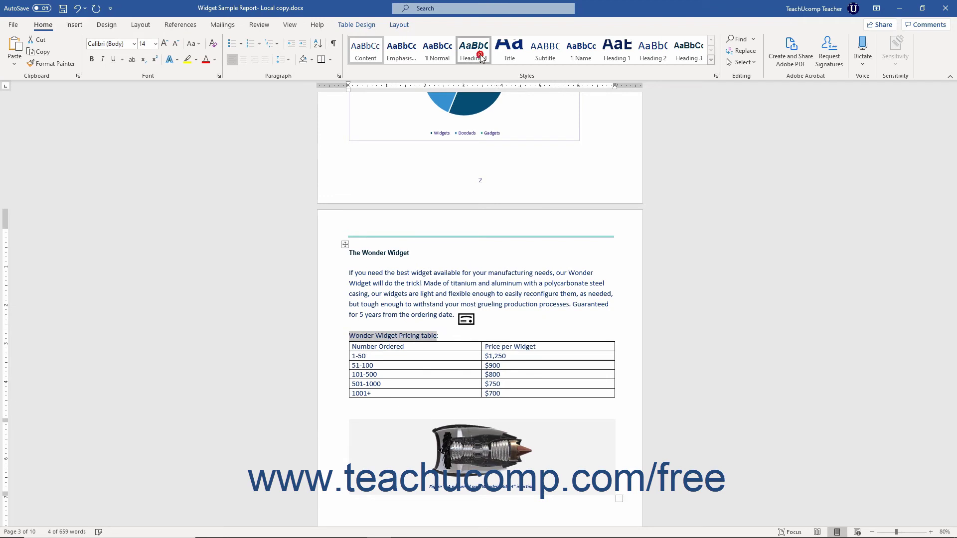
left_click(482, 58)
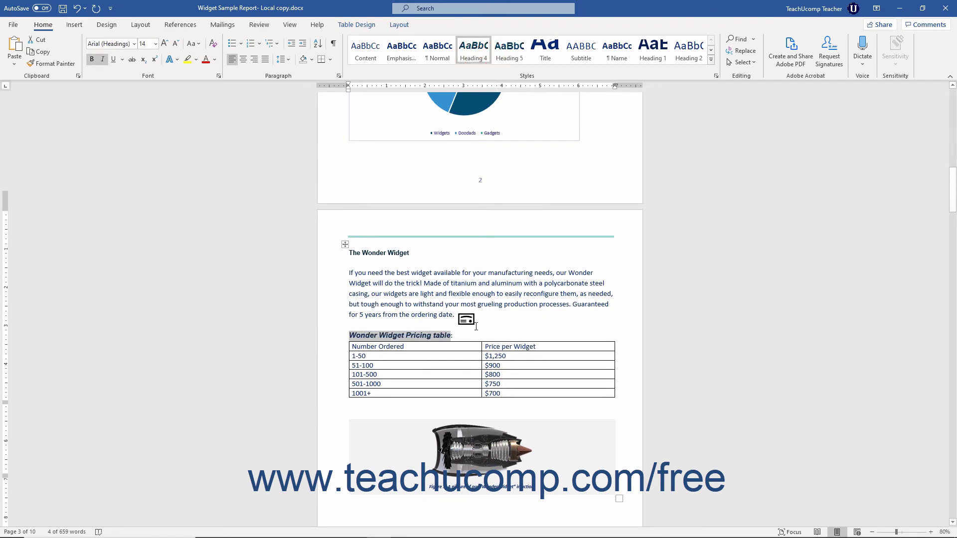
scroll(475, 327, "down", 6)
scroll(475, 329, "down", 4)
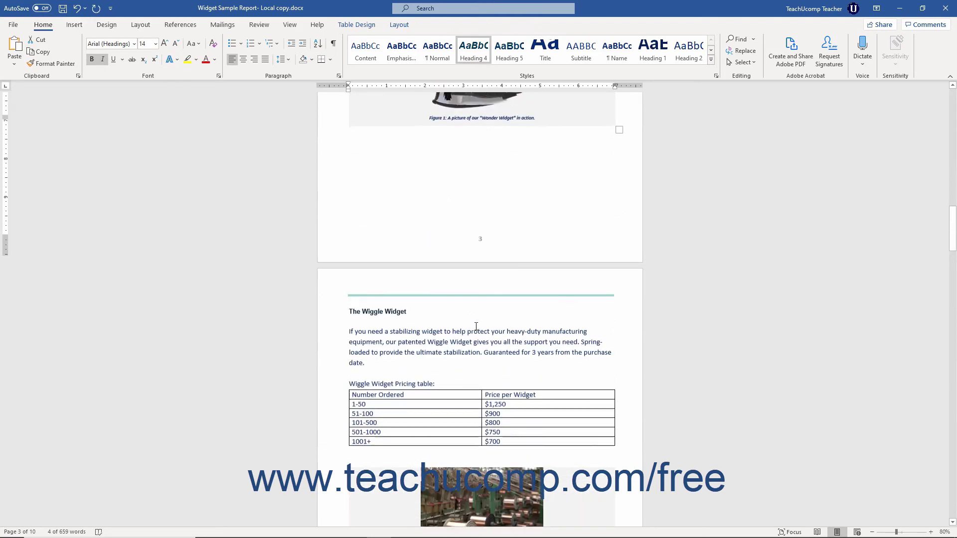
left_click_drag(350, 287, 433, 286)
left_click(474, 50)
Apply Heading 4 to the Durable Doodad, Dynamic Doodad and Gargantuan Gadget pricing-table labels
scroll(423, 349, "down", 13)
scroll(400, 366, "down", 6)
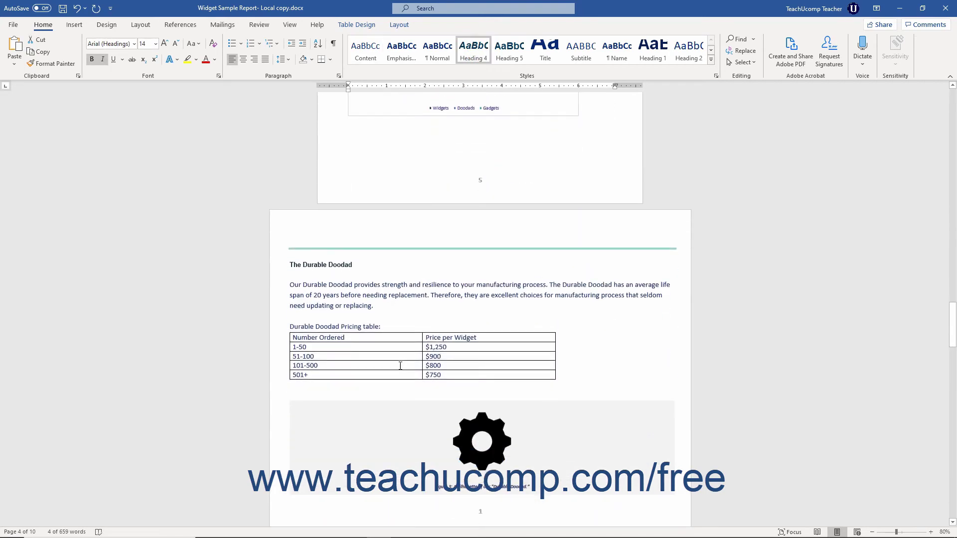
left_click(306, 210)
left_click_drag(306, 210, 379, 210)
left_click(470, 52)
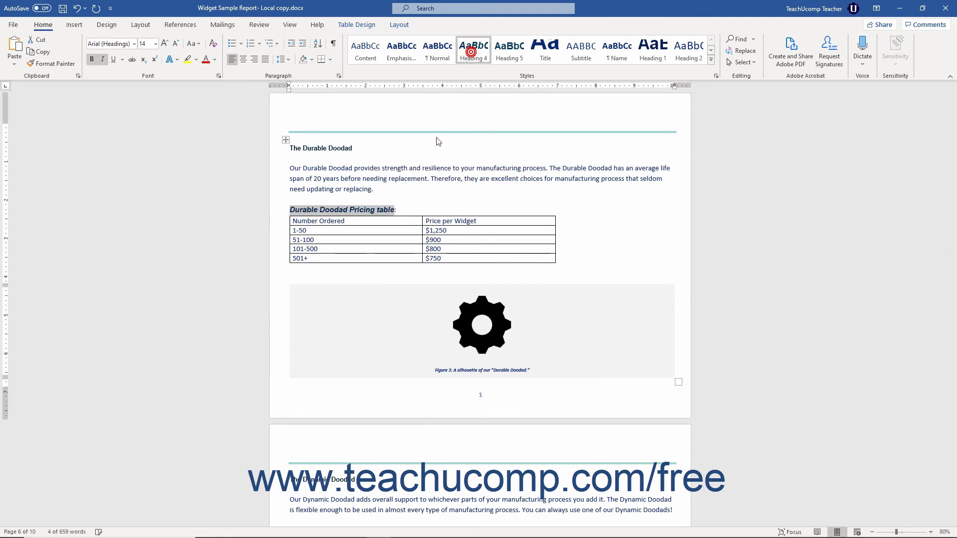
scroll(314, 335, "down", 8)
left_click_drag(289, 316, 382, 316)
left_click(473, 50)
scroll(367, 253, "down", 10)
left_click_drag(350, 226, 447, 226)
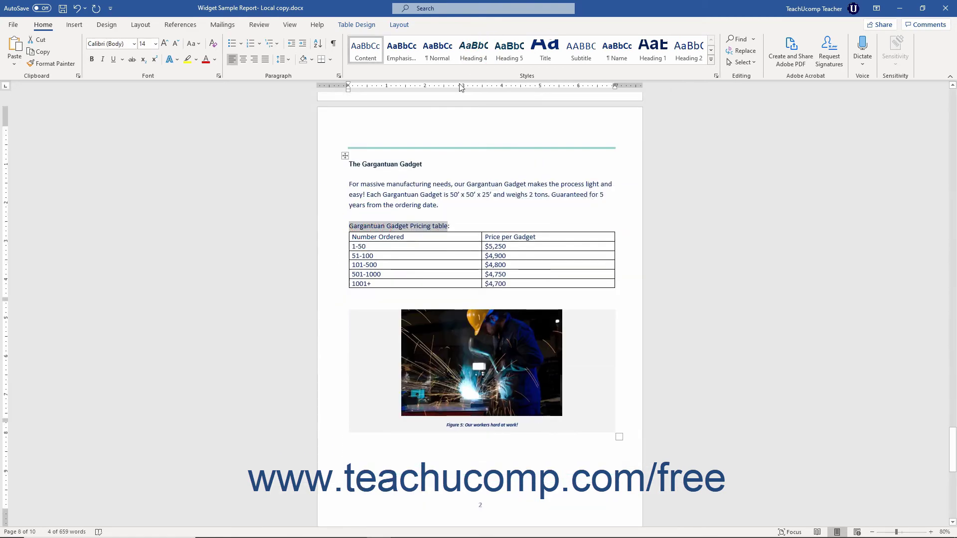
left_click(473, 50)
scroll(456, 375, "down", 3)
scroll(456, 374, "down", 5)
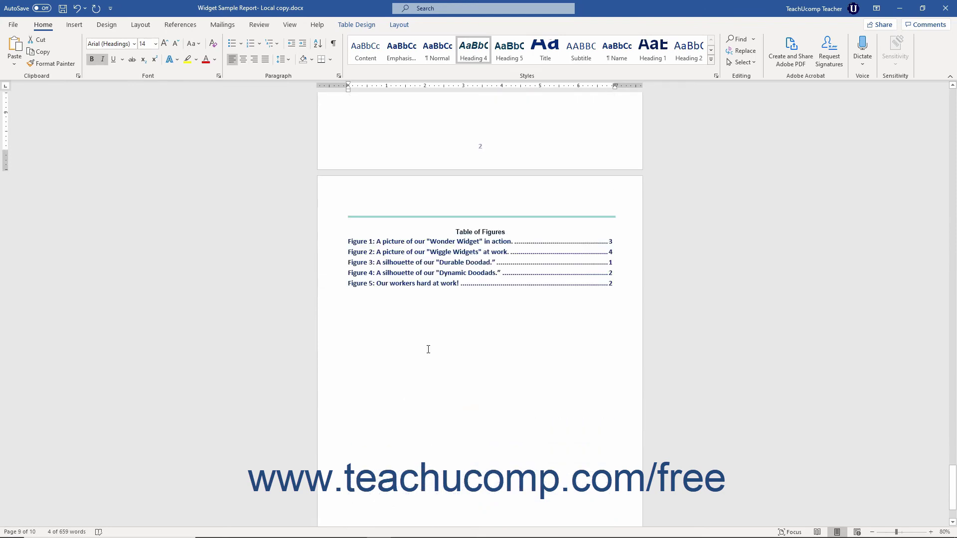
Reopen Insert Table of Figures below the existing list and bring up its Options dialog
left_click(410, 338)
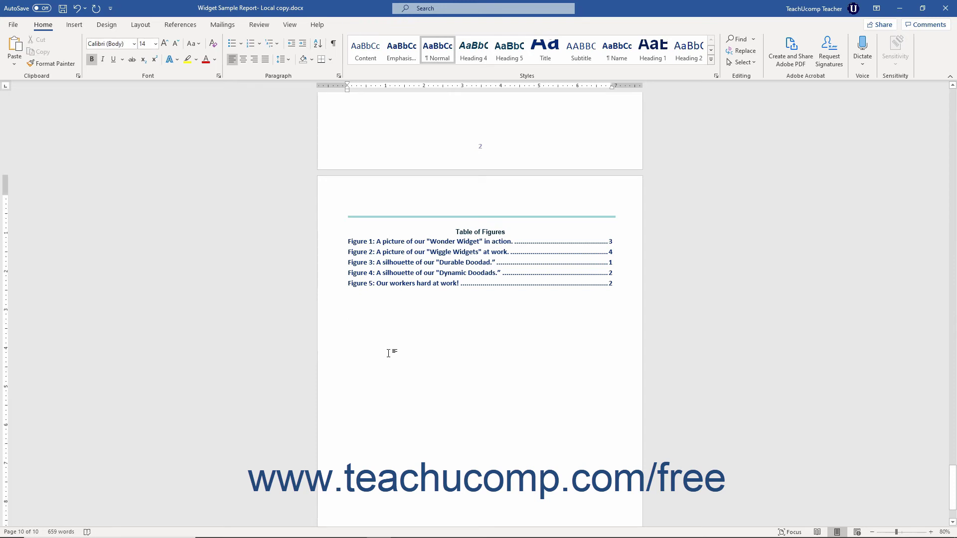
left_click(187, 29)
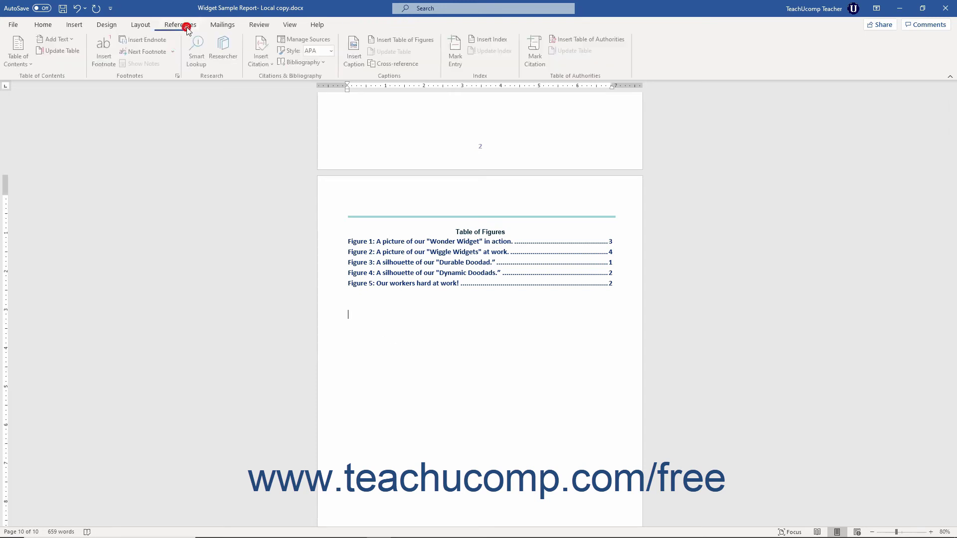
left_click(400, 40)
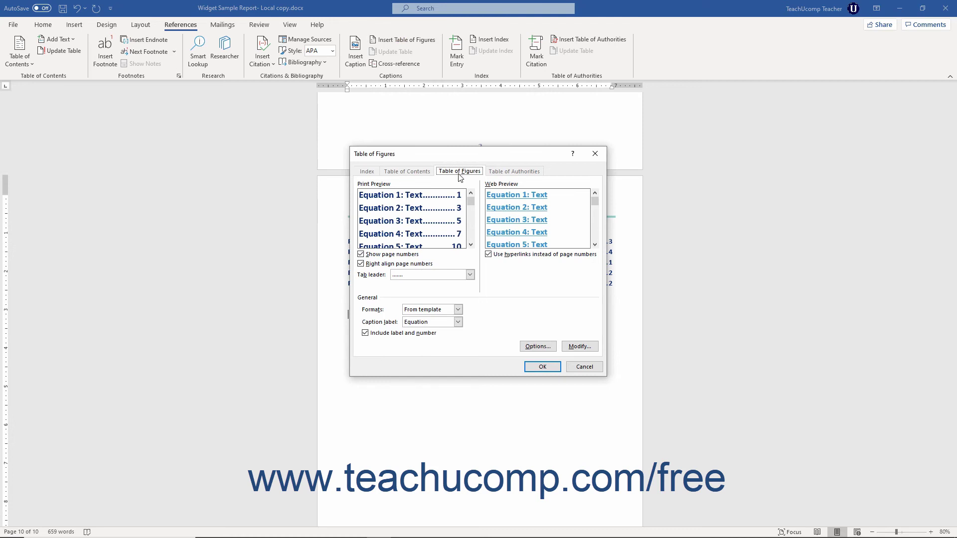
left_click(534, 350)
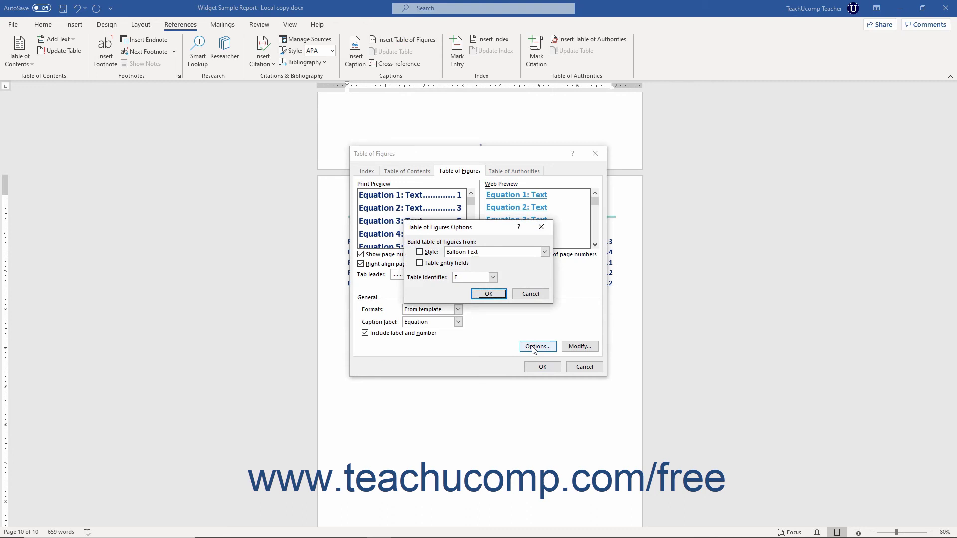
Build the table of figures from the Heading 4 style and confirm both dialogs
left_click(421, 253)
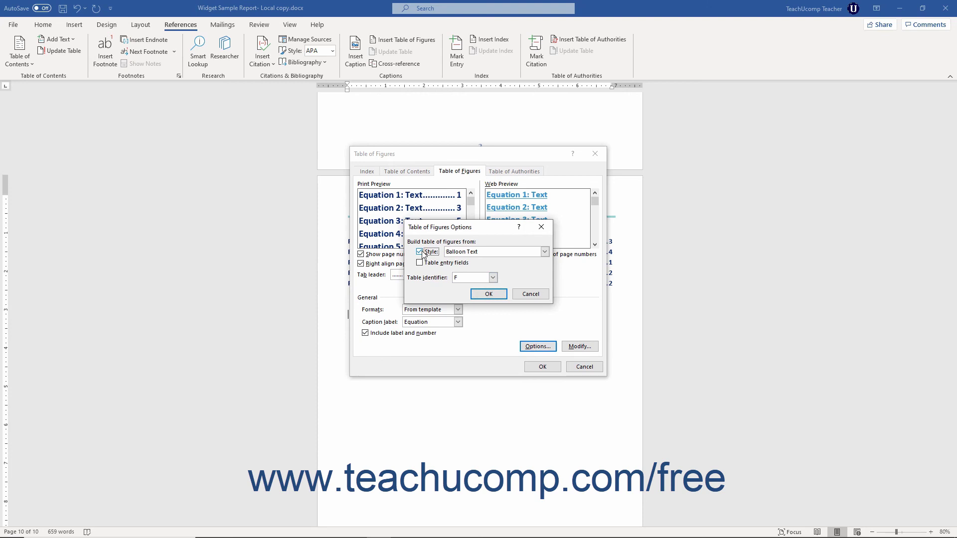
left_click(544, 252)
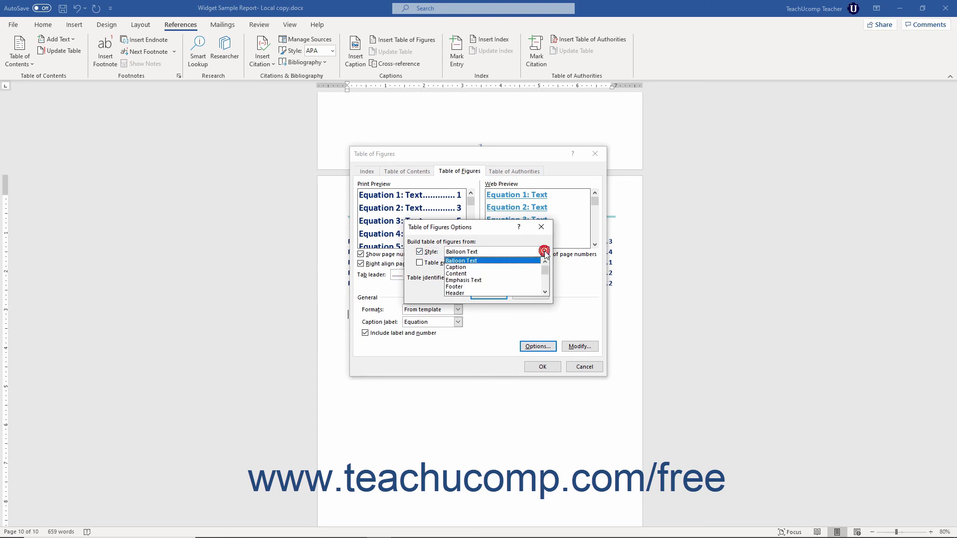
scroll(516, 272, "down", 2)
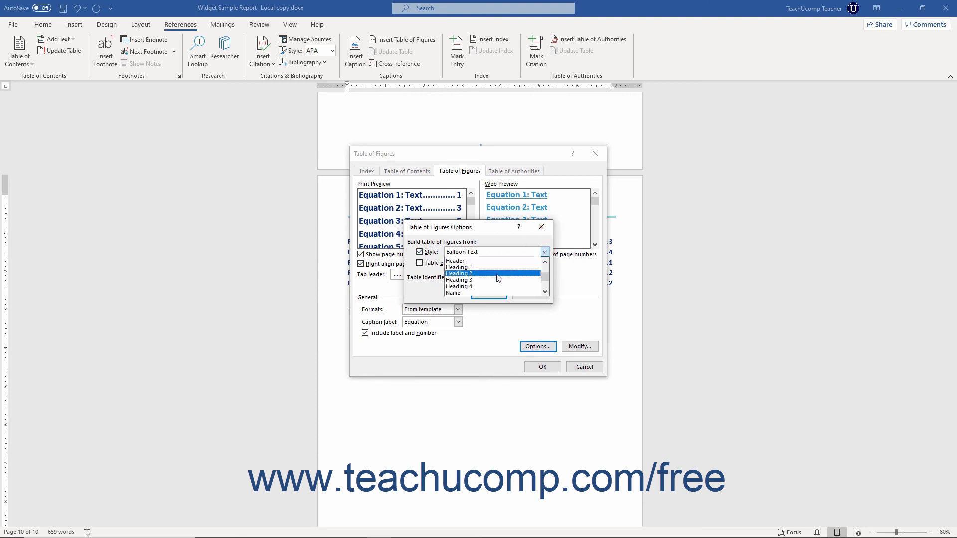
left_click(476, 287)
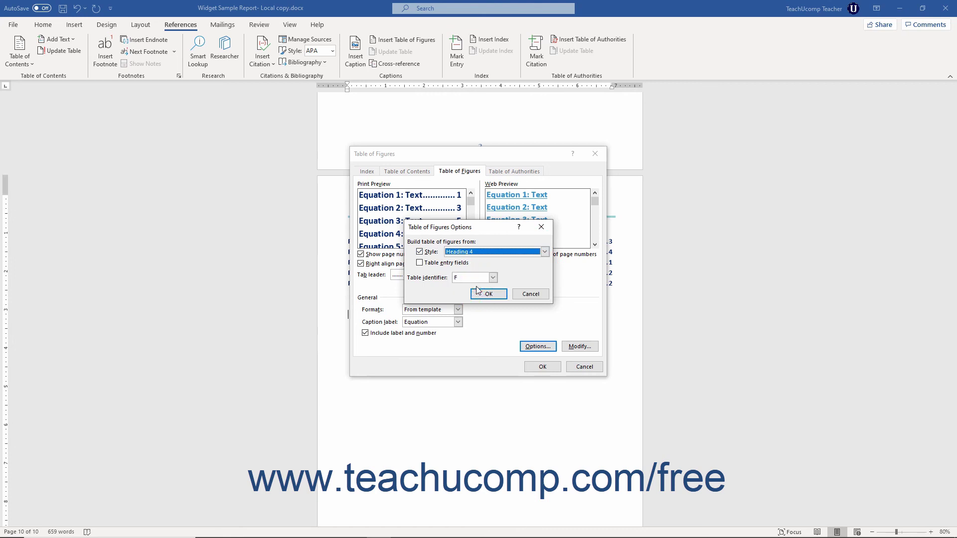
left_click(489, 294)
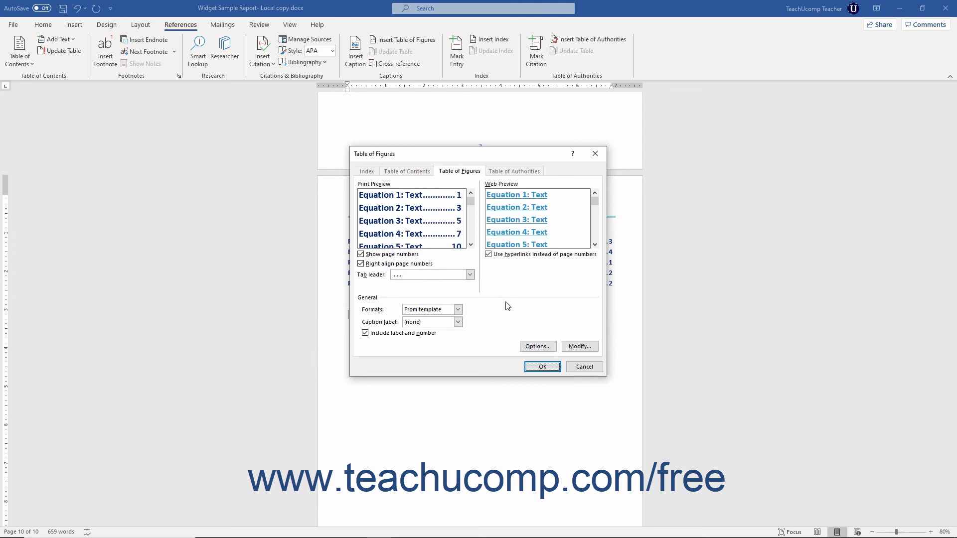
left_click(536, 370)
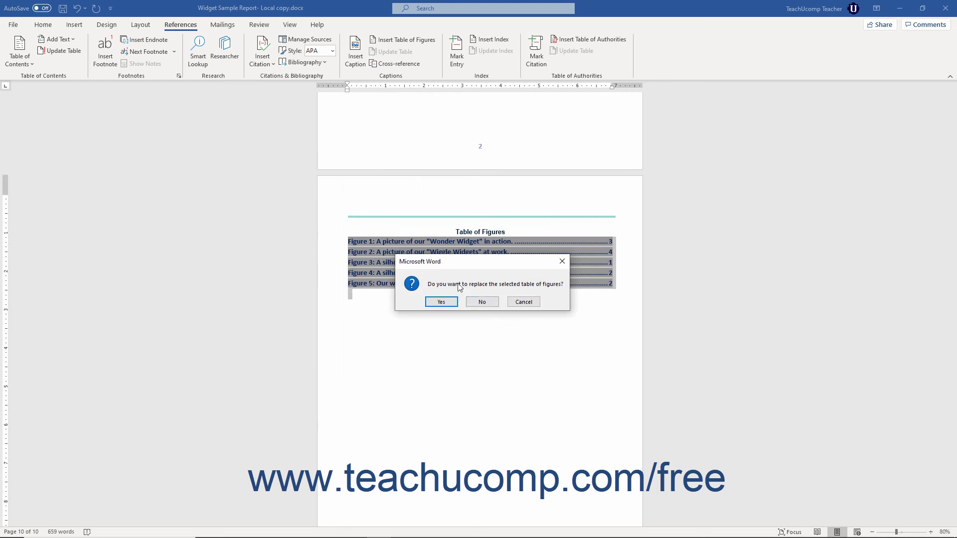
Confirm replacing the existing table of figures with the new Heading 4 list
left_click(442, 302)
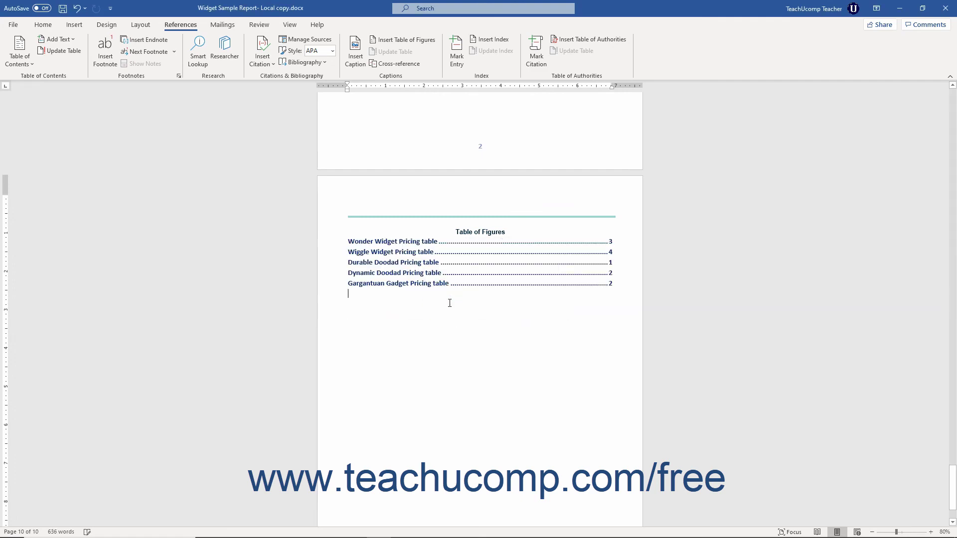